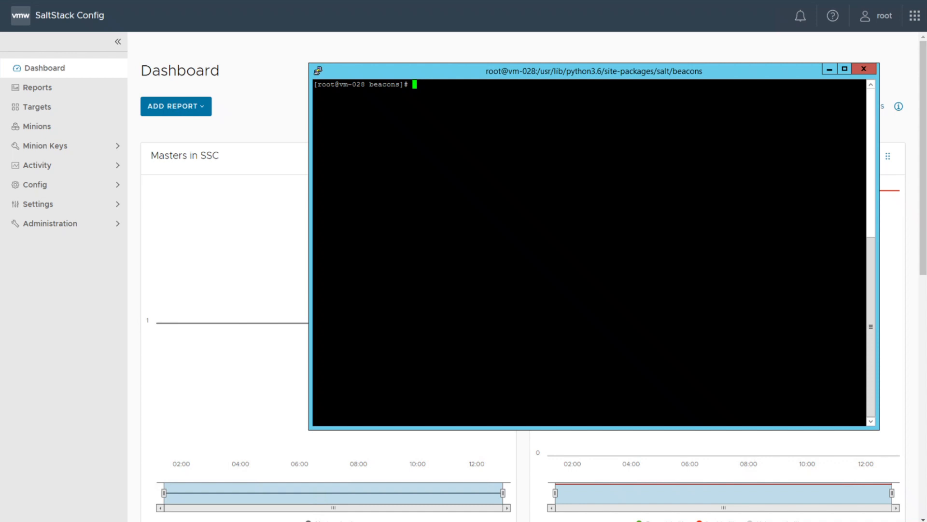
# List the beacons configured on the vm-028 minion by running salt-call beacons.list.
pyautogui.write('salt-call beacons.list')
pyautogui.press('Return')
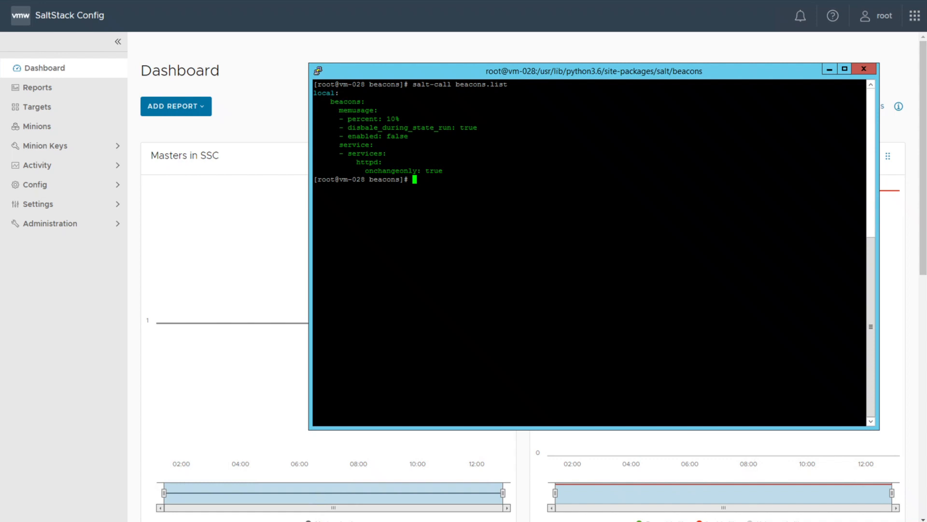
# Switch to the salt master's terminal, go to /etc/salt/ and display the master configuration's Reactor Settings section.
pyautogui.hotkey('alt', 'Tab')
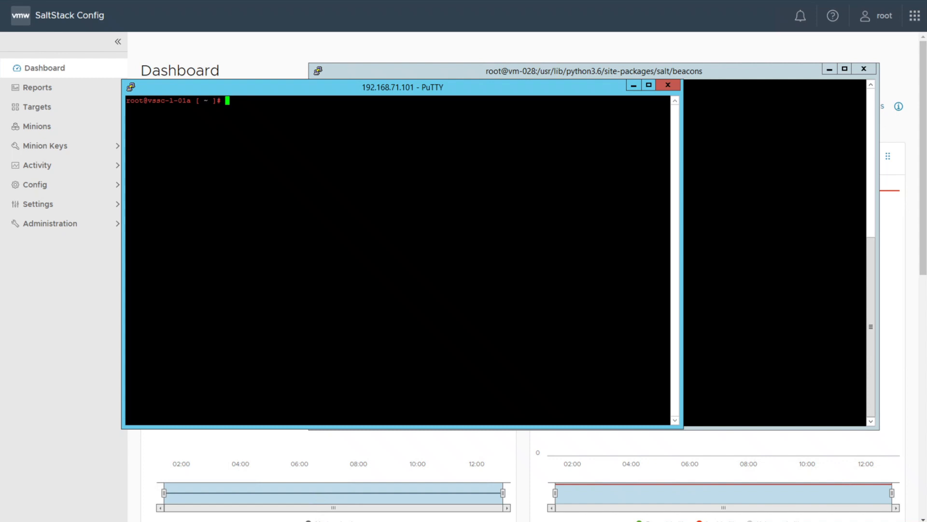
pyautogui.write('cd /etc/salt/')
pyautogui.press('Return')
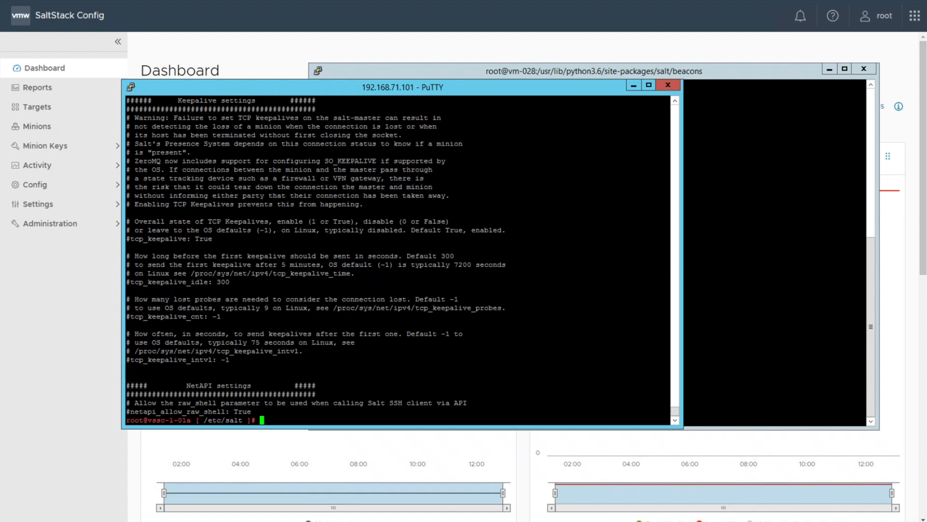
pyautogui.scroll(4, 398, 261)
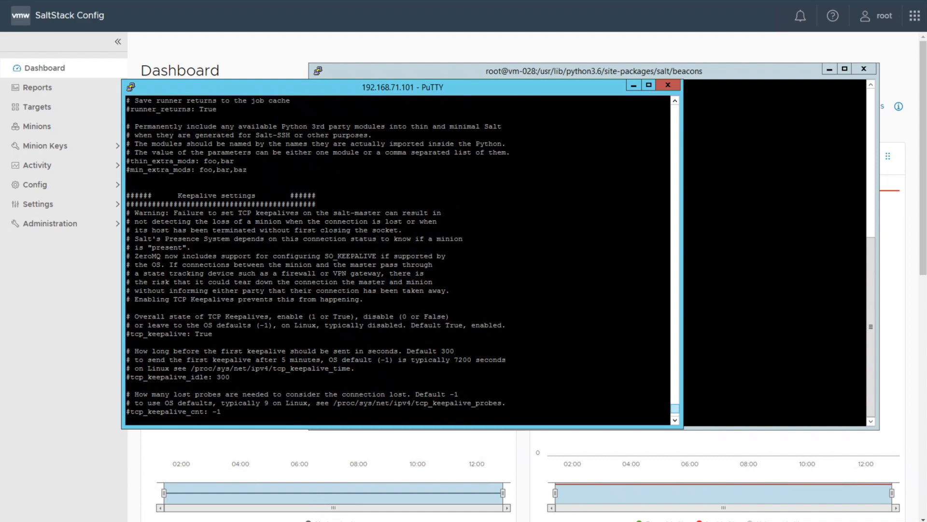
pyautogui.scroll(10, 398, 261)
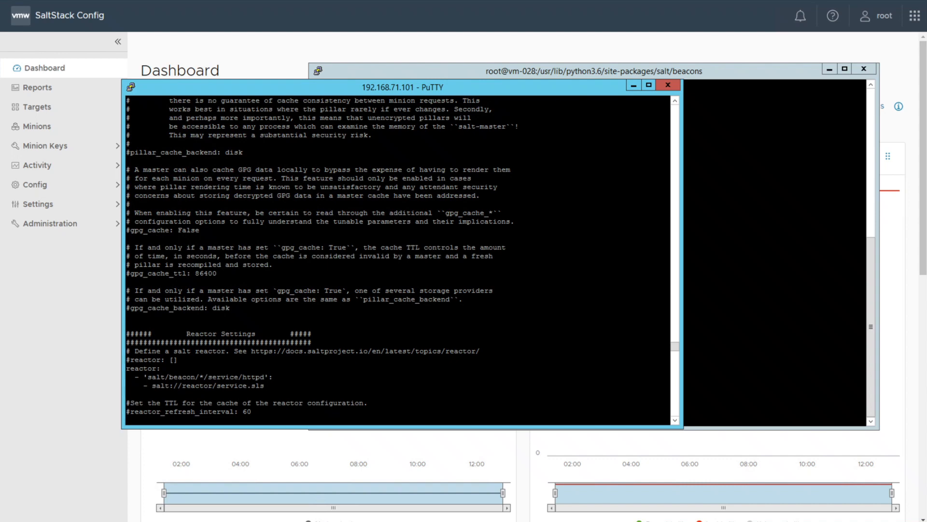
# Examine the reactor entry that maps the 'salt/beacon/*/service/httpd' event to salt://reactor/service.sls.
pyautogui.moveTo(271, 387); pyautogui.dragTo(480, 350)
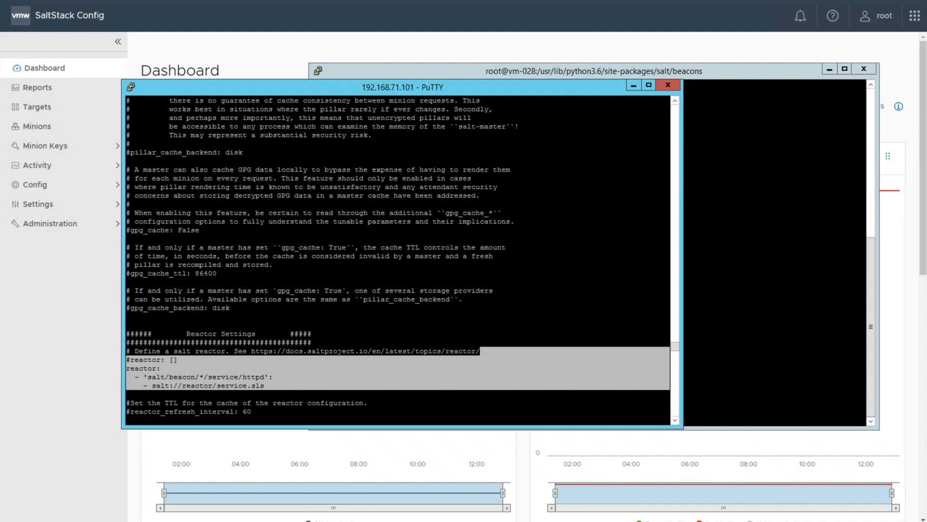
pyautogui.press('Escape')
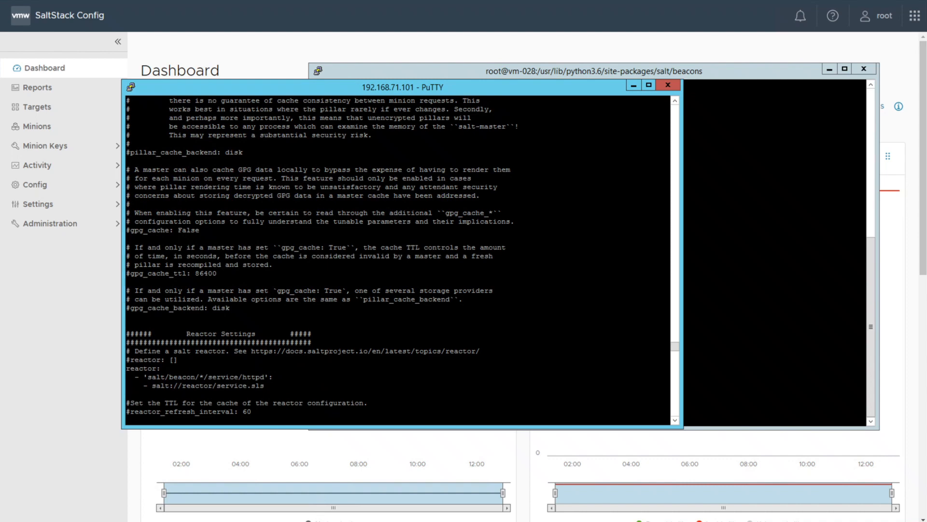
pyautogui.moveTo(669, 377); pyautogui.dragTo(151, 376)
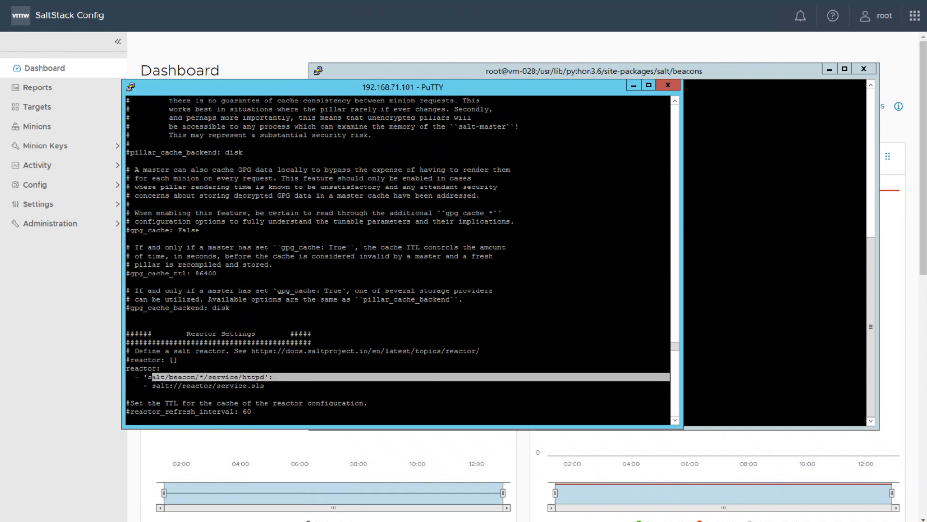
pyautogui.moveTo(265, 377); pyautogui.dragTo(203, 377)
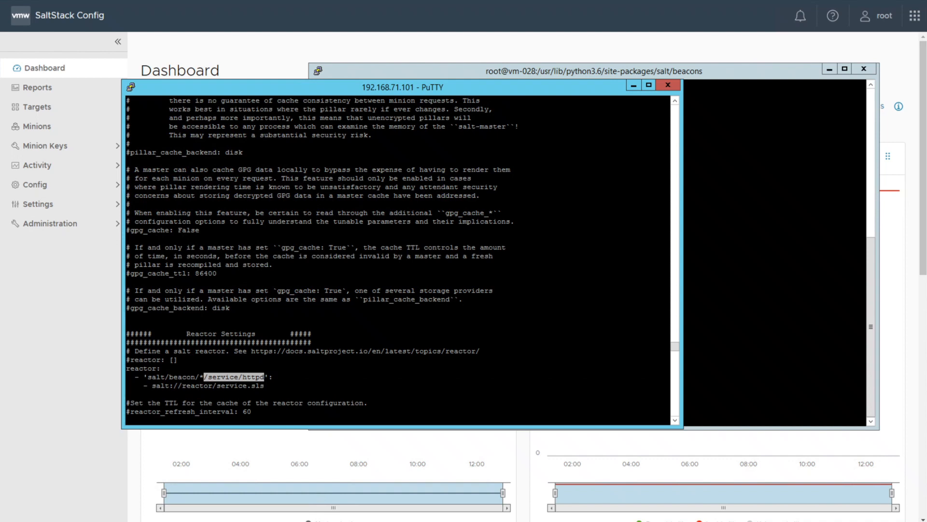
pyautogui.moveTo(151, 385); pyautogui.dragTo(264, 385)
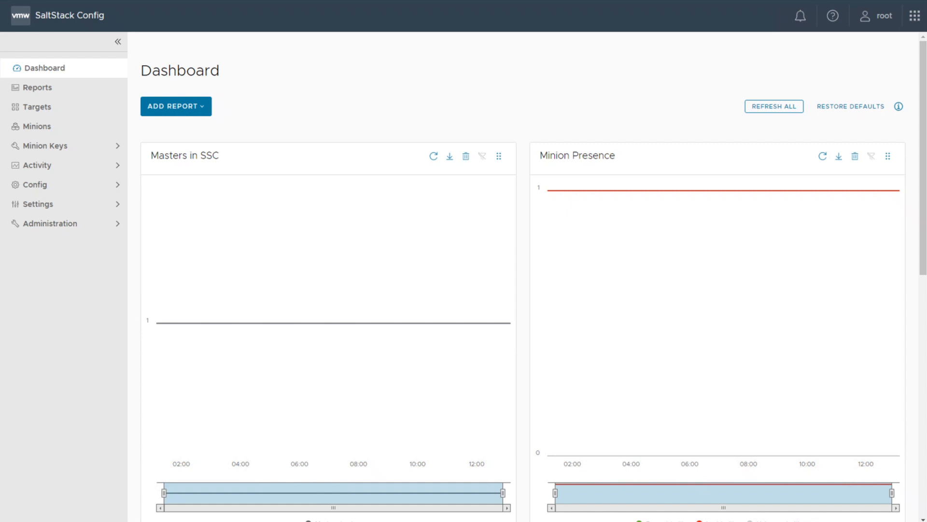
# Switch to SaltStack Config and open reactor/service.sls from the base environment of the file server.
pyautogui.click(63, 185)
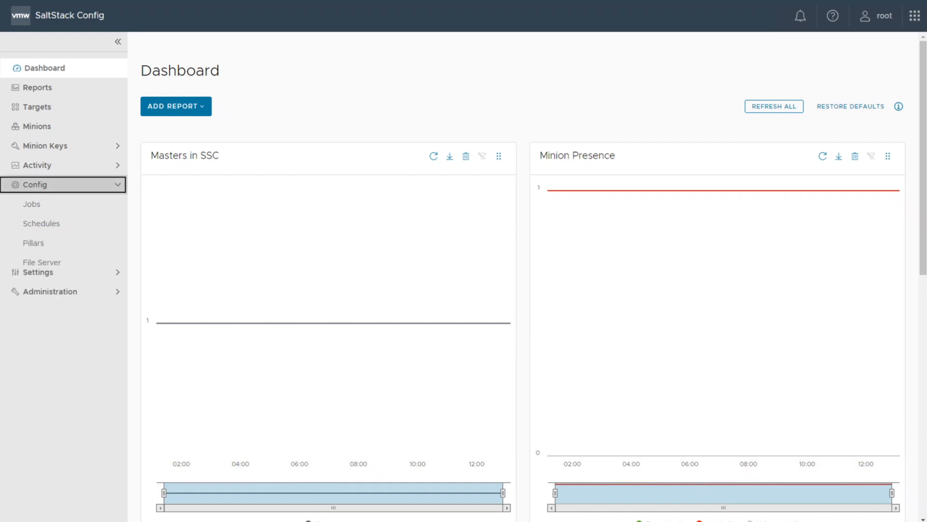
pyautogui.click(42, 261)
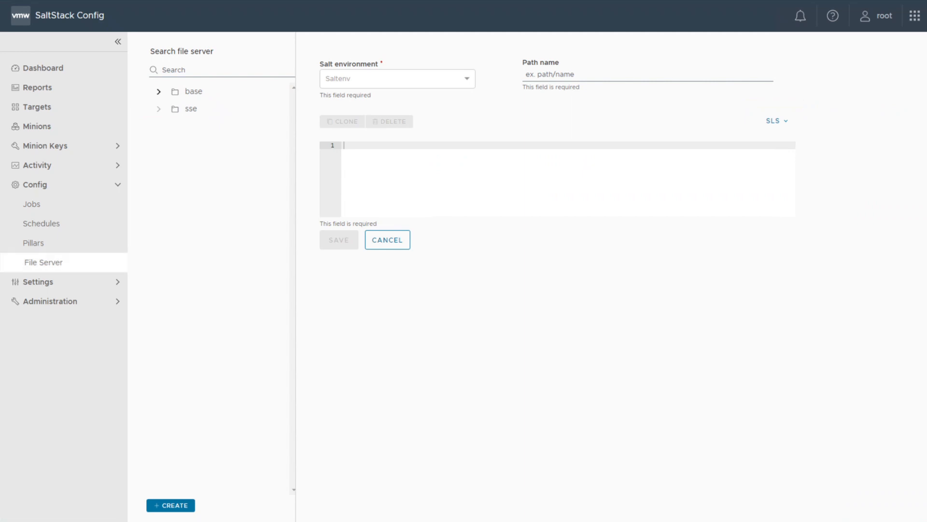
pyautogui.click(158, 91)
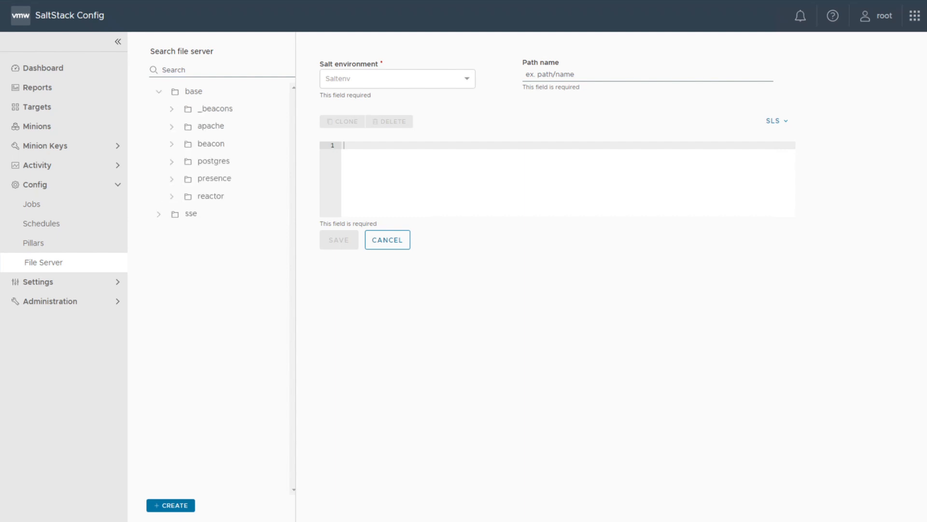
pyautogui.click(172, 196)
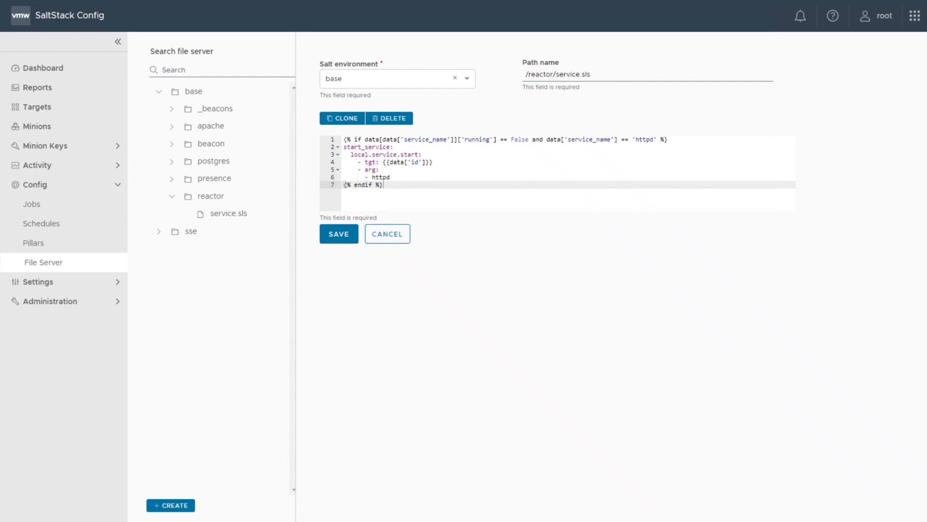
# Examine the reactor file's service_name and running condition, the start_service block with local.service.start, its target and the closing endif.
pyautogui.moveTo(497, 139); pyautogui.dragTo(383, 139)
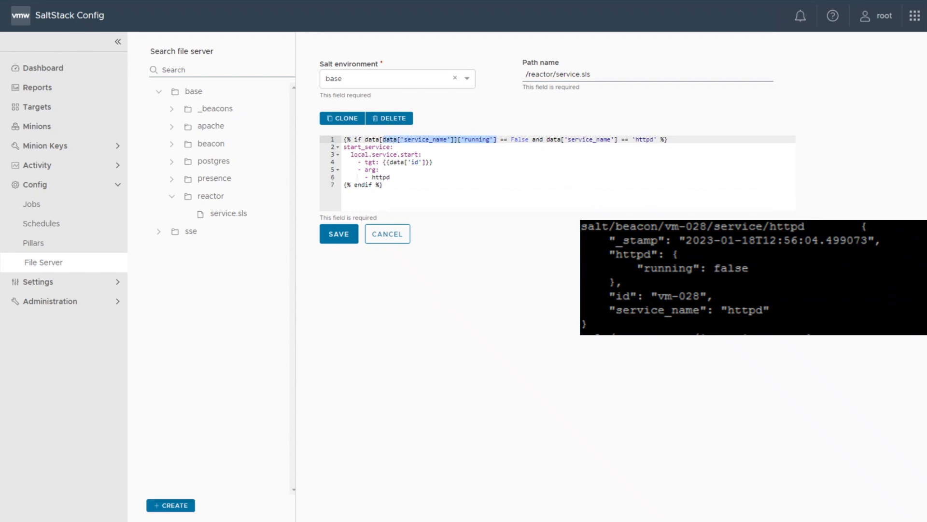
pyautogui.click(422, 139)
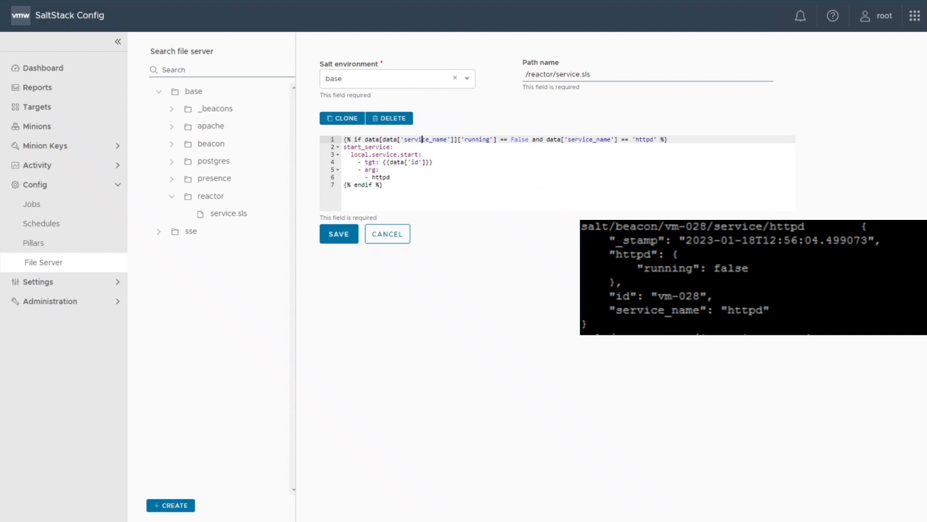
pyautogui.moveTo(529, 139); pyautogui.dragTo(497, 139)
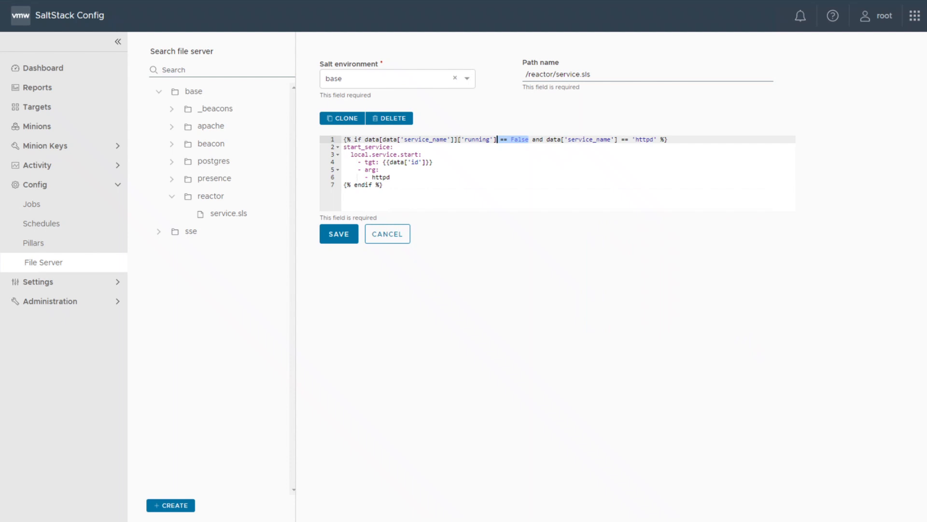
pyautogui.moveTo(394, 147); pyautogui.dragTo(344, 147)
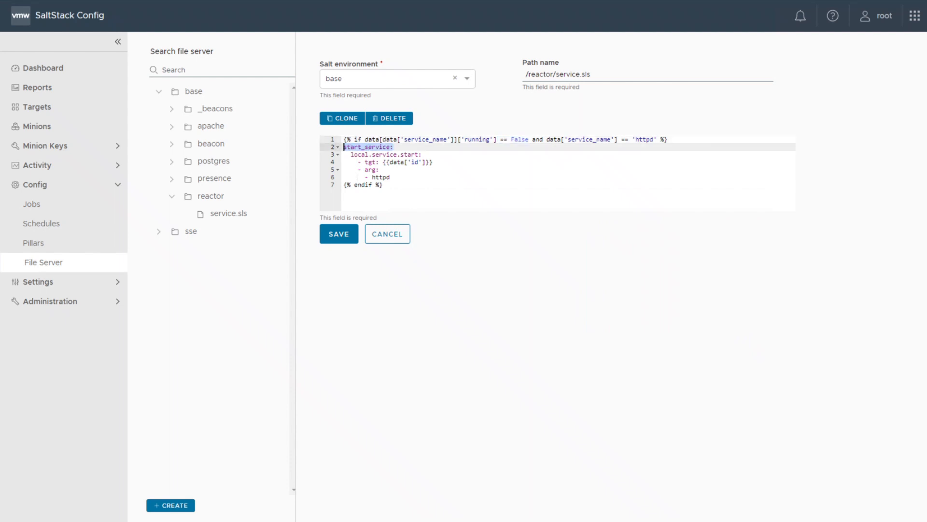
pyautogui.moveTo(351, 154); pyautogui.dragTo(422, 155)
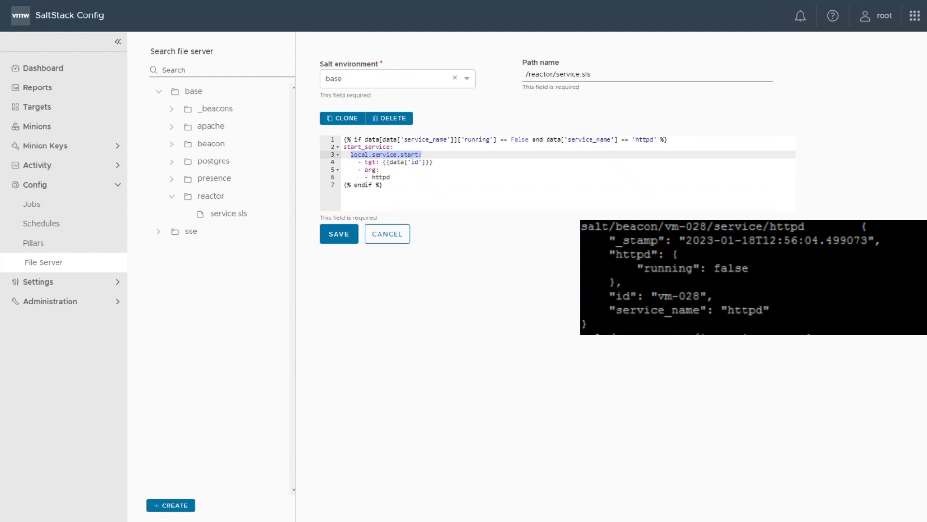
pyautogui.moveTo(383, 163); pyautogui.dragTo(431, 162)
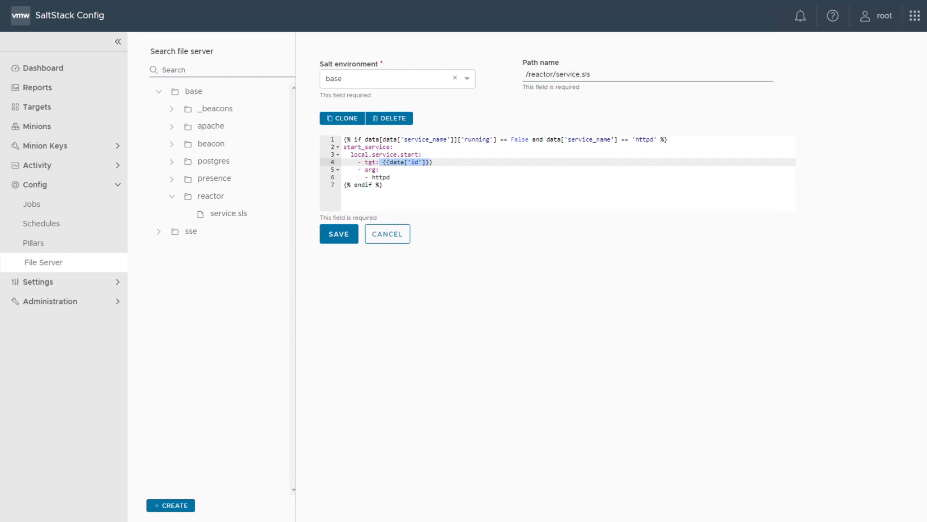
pyautogui.moveTo(383, 185); pyautogui.dragTo(344, 185)
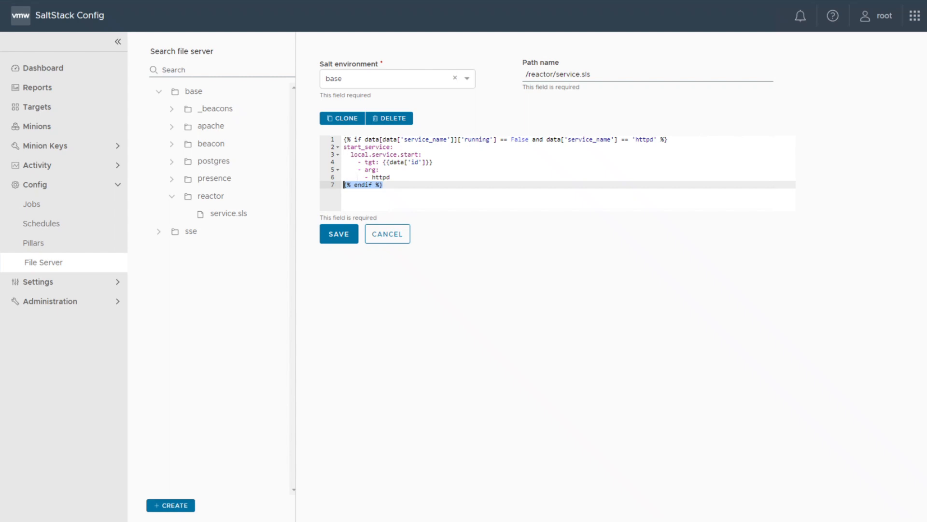
pyautogui.click(423, 155)
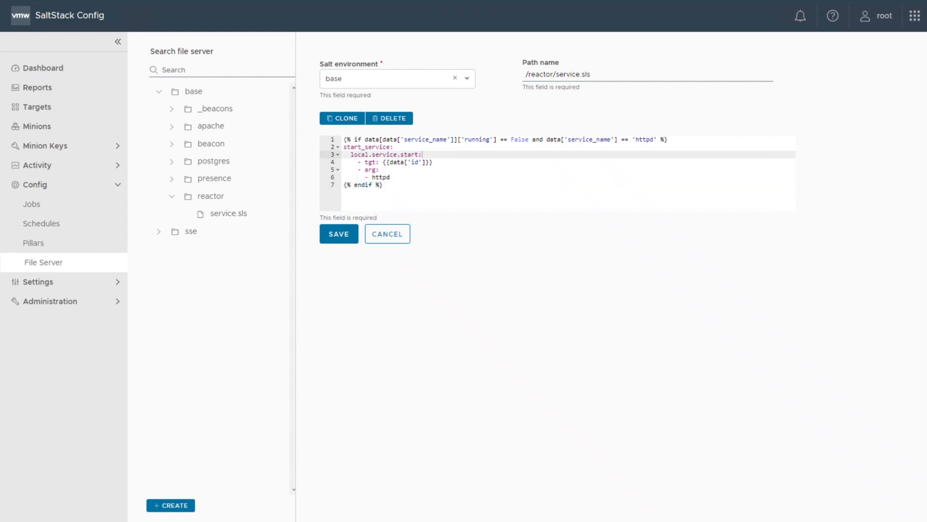
pyautogui.moveTo(351, 154); pyautogui.dragTo(420, 155)
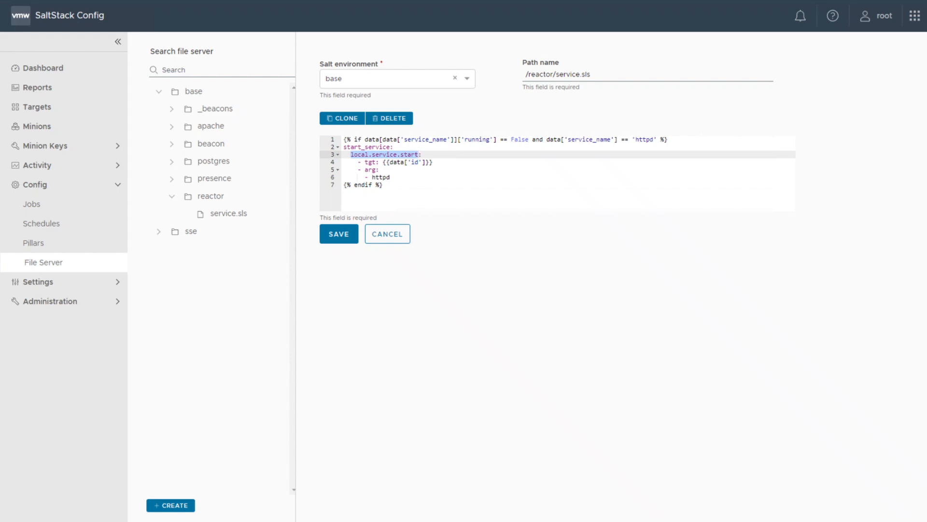
# In the master's PuTTY terminal, start the service on the minion with salt 'vm-028' service.start 'httpd'.
pyautogui.click(254, 493)
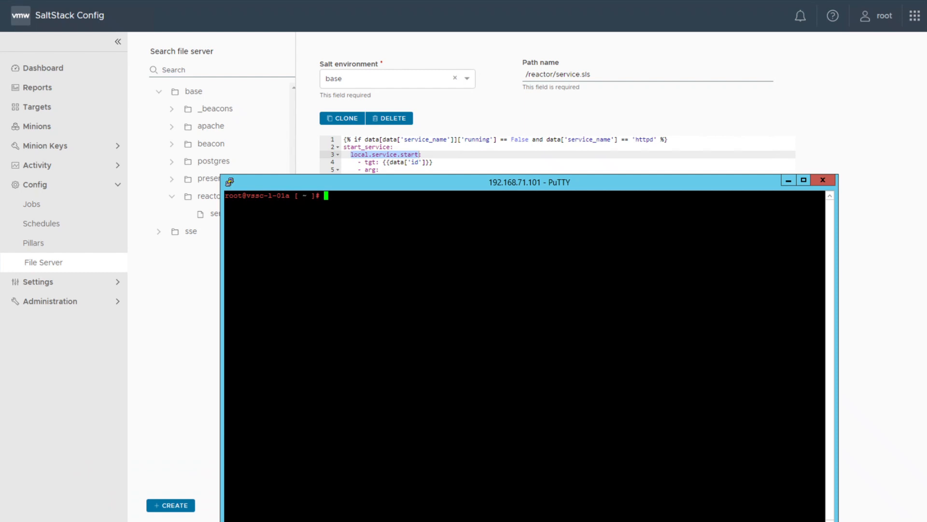
pyautogui.write("salt 'vm-028' service.start 'httpd'")
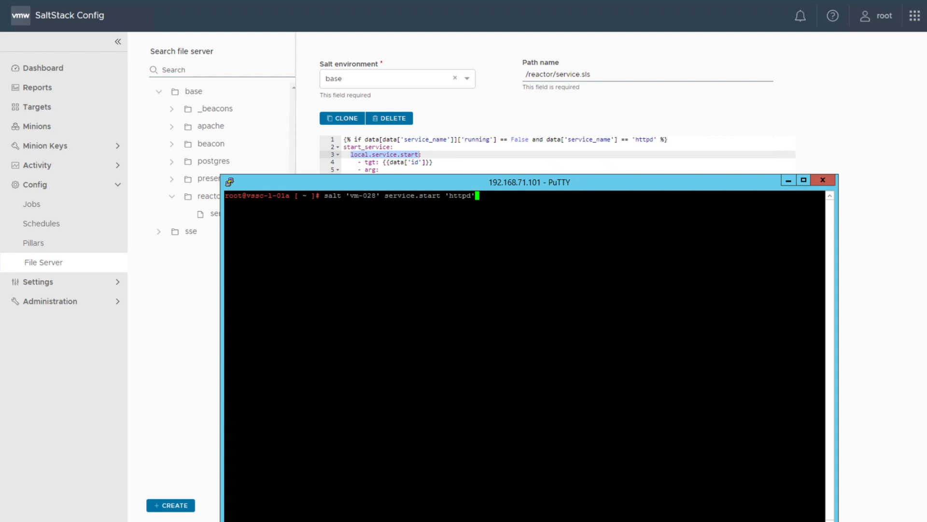
pyautogui.press('Return')
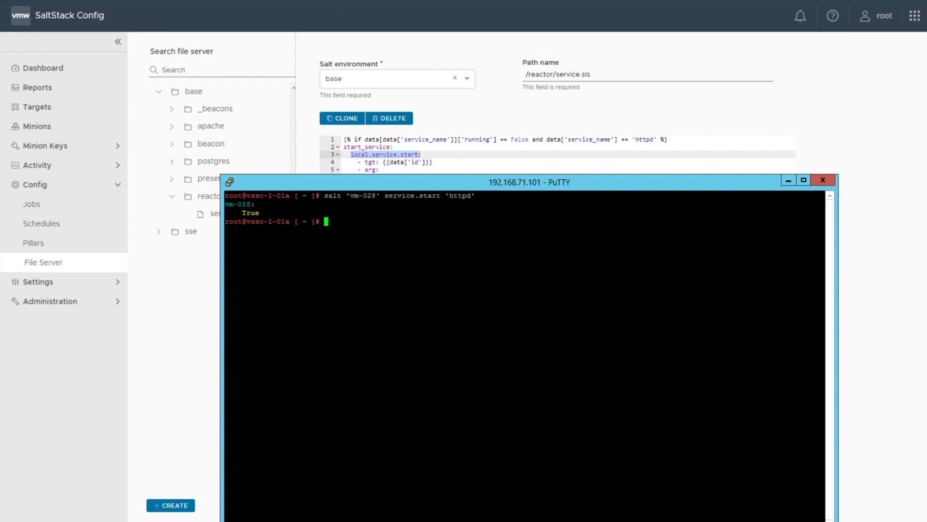
# Show the completed activities in SaltStack Config and examine the most recent service.start job.
pyautogui.click(37, 164)
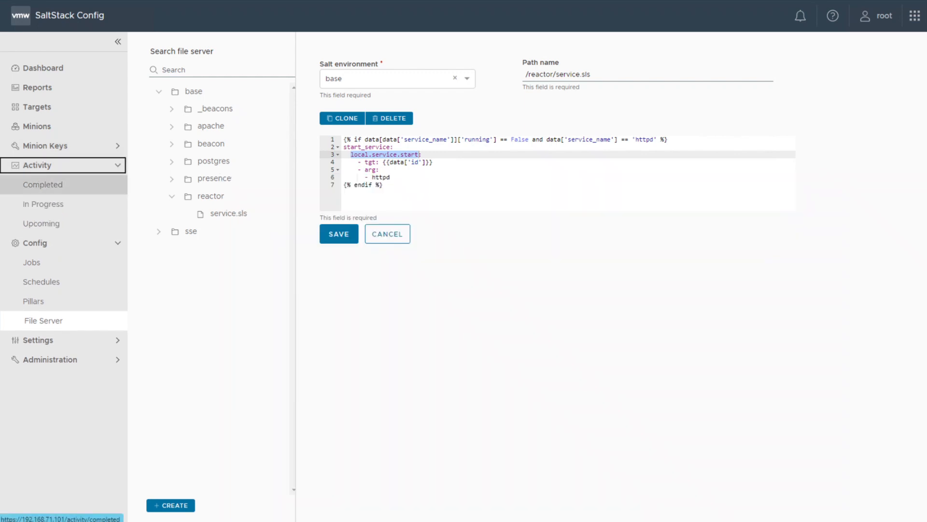
pyautogui.click(43, 184)
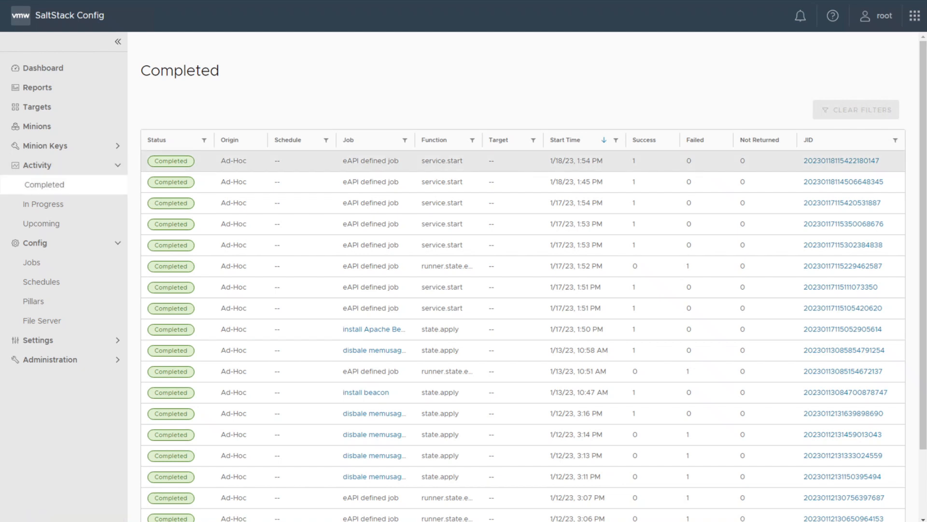
pyautogui.moveTo(343, 160); pyautogui.dragTo(603, 161)
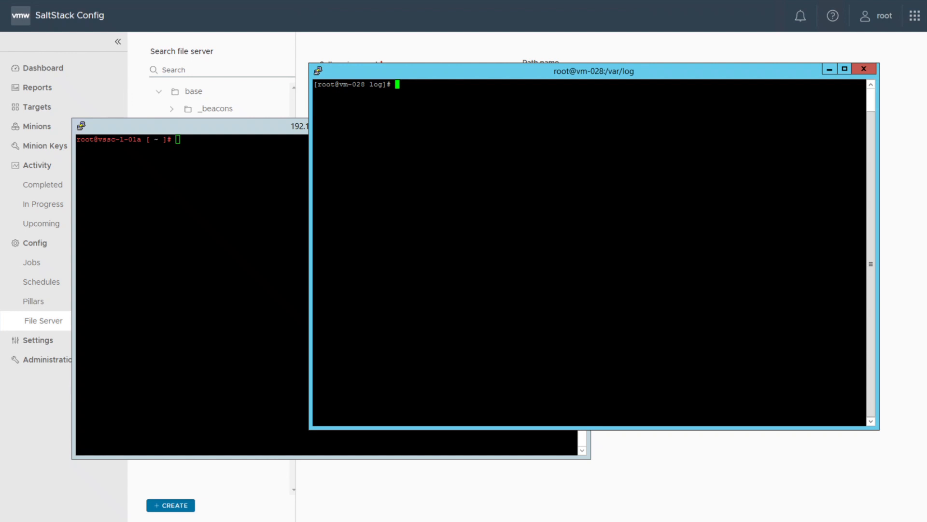
# In the master's terminal, start watching the event bus with salt-run state.event pretty=true.
pyautogui.hotkey('alt', 'Tab')
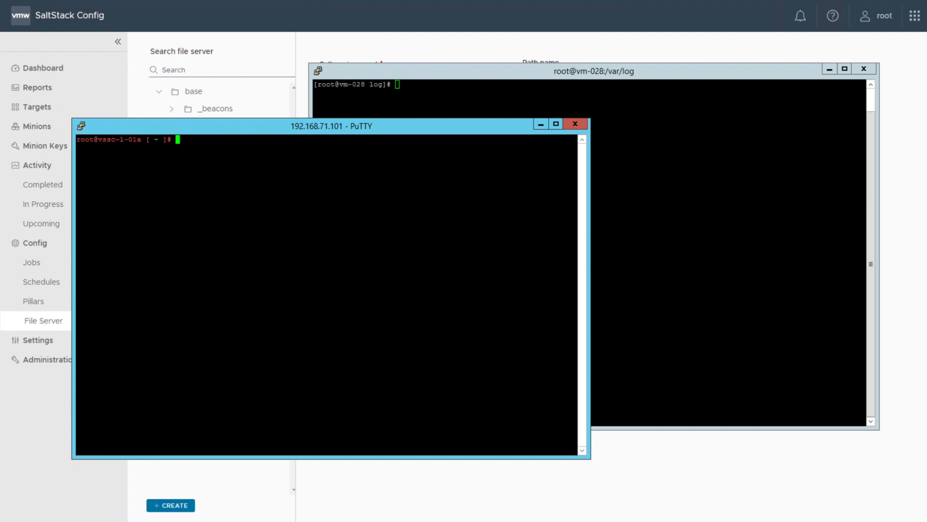
pyautogui.write('salt-run state.event pretty=true')
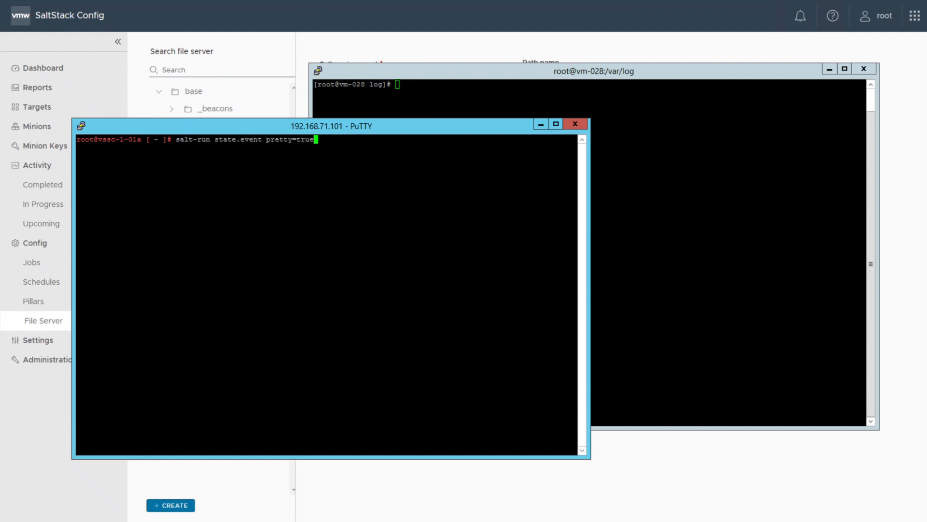
pyautogui.press('Return')
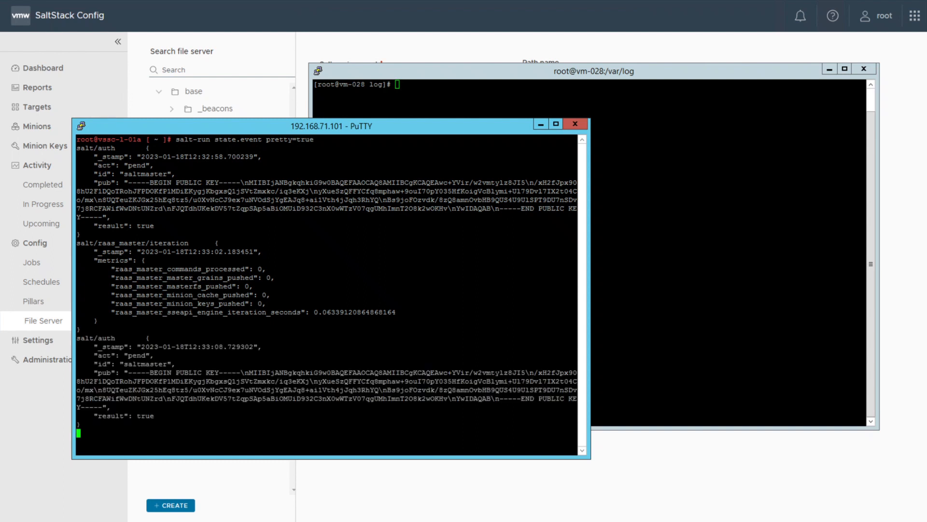
# Switch to the vm-028 terminal and stop the Apache service with systemctl stop httpd.
pyautogui.hotkey('alt', 'Tab')
pyautogui.write('systemctl stop httpd')
pyautogui.press('Return')
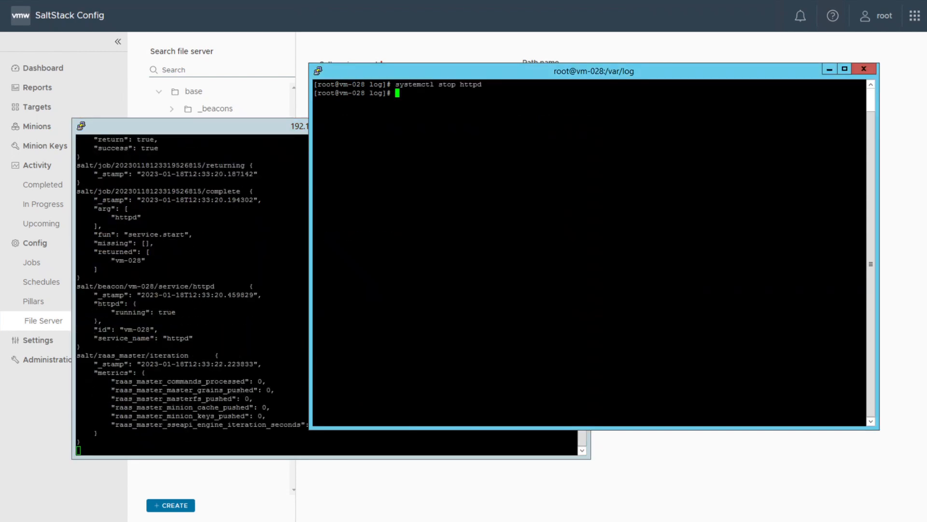
# Stop the event listener on the master and examine the salt/beacon/vm-028/service/httpd event in its output.
pyautogui.hotkey('alt', 'Tab')
pyautogui.hotkey('ctrl', 'c')
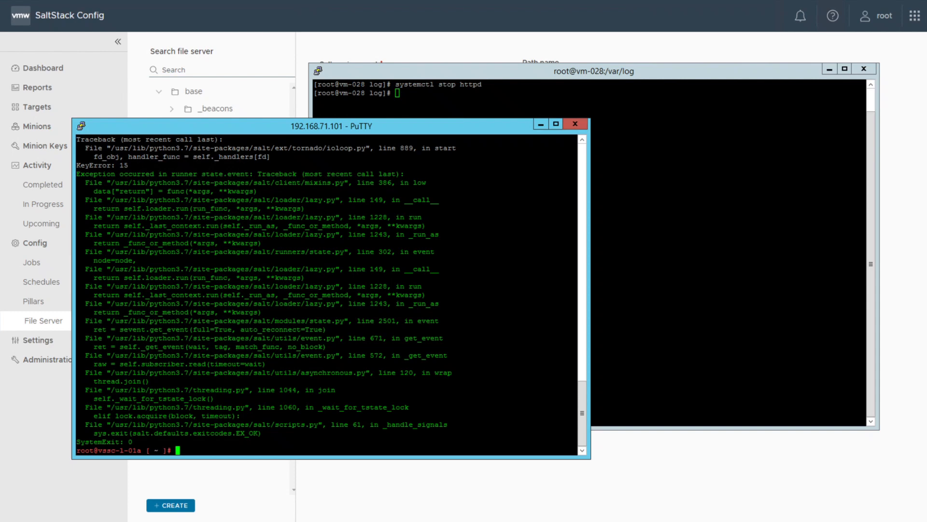
pyautogui.scroll(15, 327, 296)
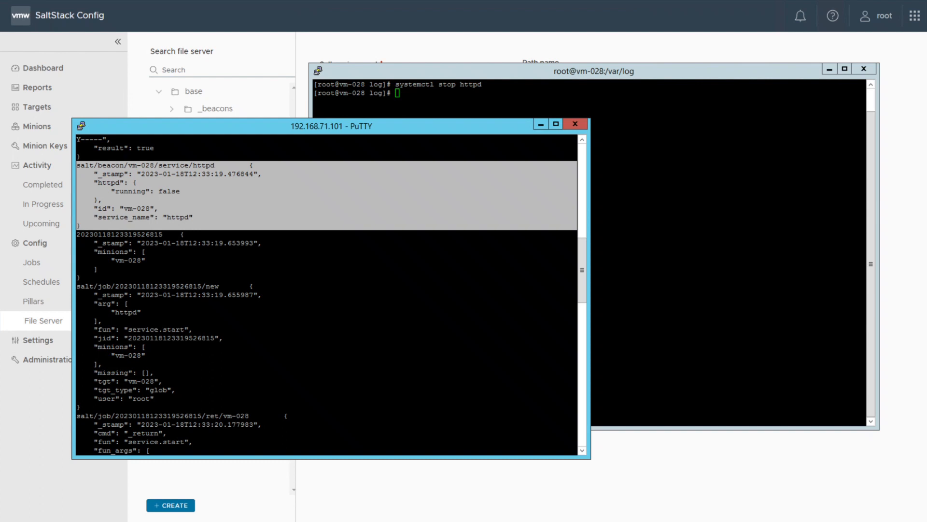
# In the master's event output, examine the service.start job for httpd and its return and success values from vm-028.
pyautogui.scroll(-3, 327, 294)
pyautogui.moveTo(124, 260); pyautogui.dragTo(184, 260)
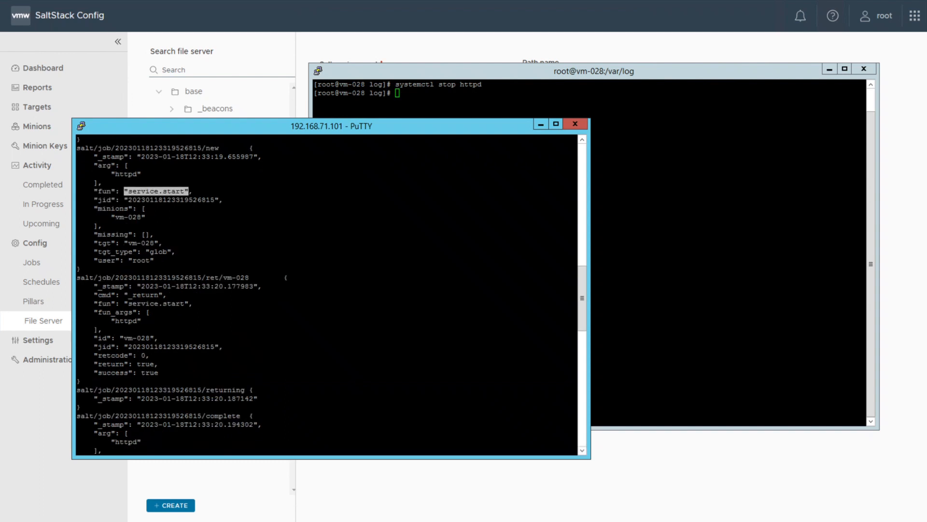
pyautogui.moveTo(338, 372); pyautogui.dragTo(89, 364)
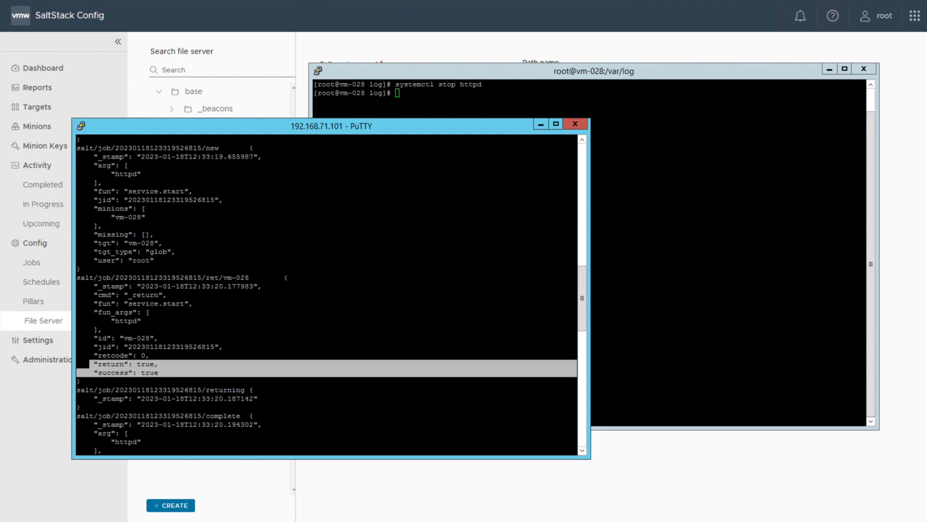
# Switch to the vm-028 terminal, run systemctl status httpd, and examine the start time in the Apache service's log lines.
pyautogui.hotkey('alt', 'Tab')
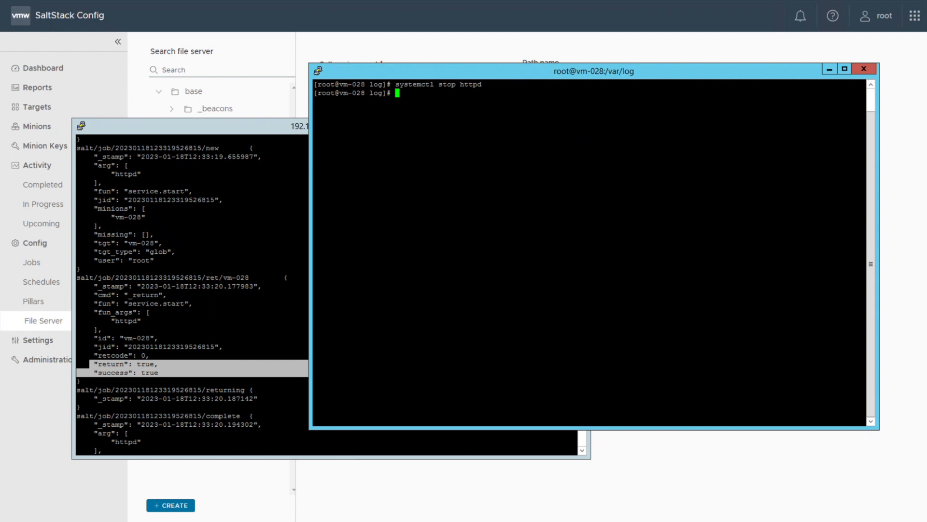
pyautogui.write('systemctl status httpd')
pyautogui.press('Return')
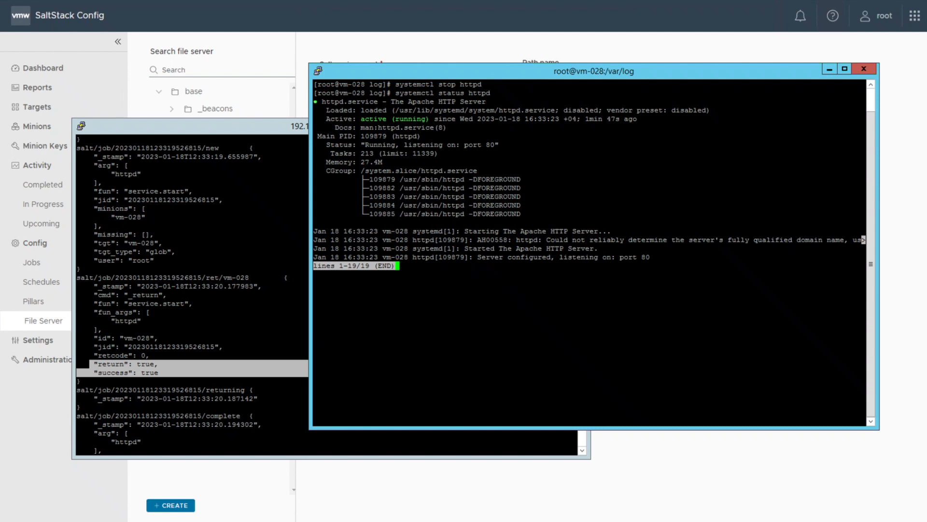
pyautogui.moveTo(616, 232); pyautogui.dragTo(332, 232)
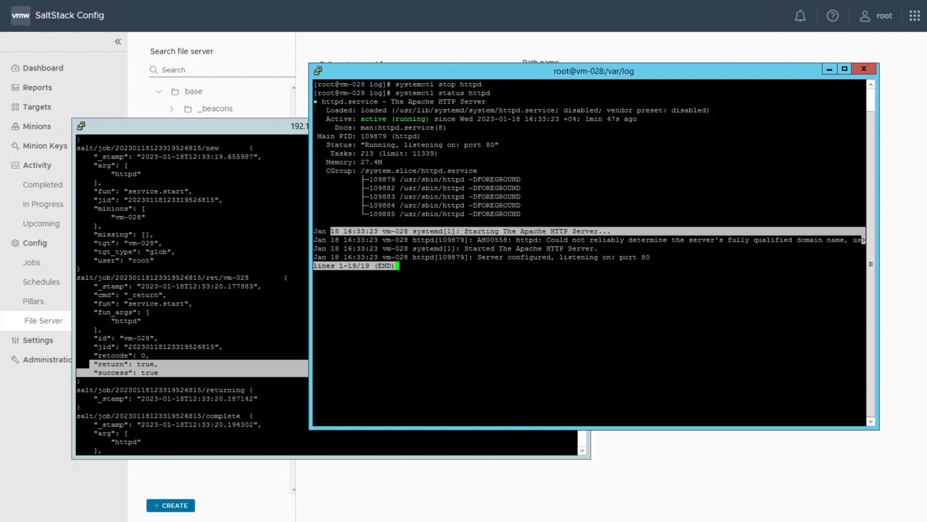
pyautogui.click(332, 232)
pyautogui.doubleClick(361, 231)
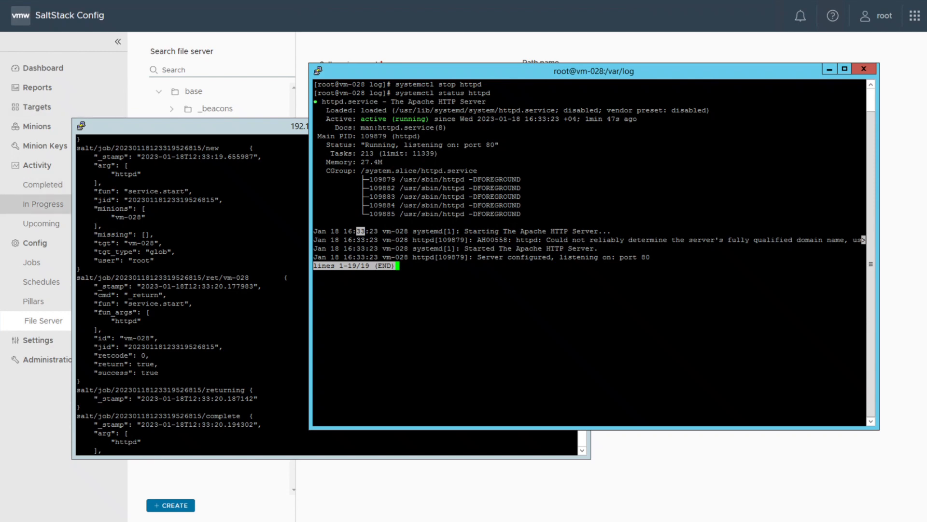
# Return to SaltStack Config's completed activities and examine the function and start time of the newest job.
pyautogui.click(44, 184)
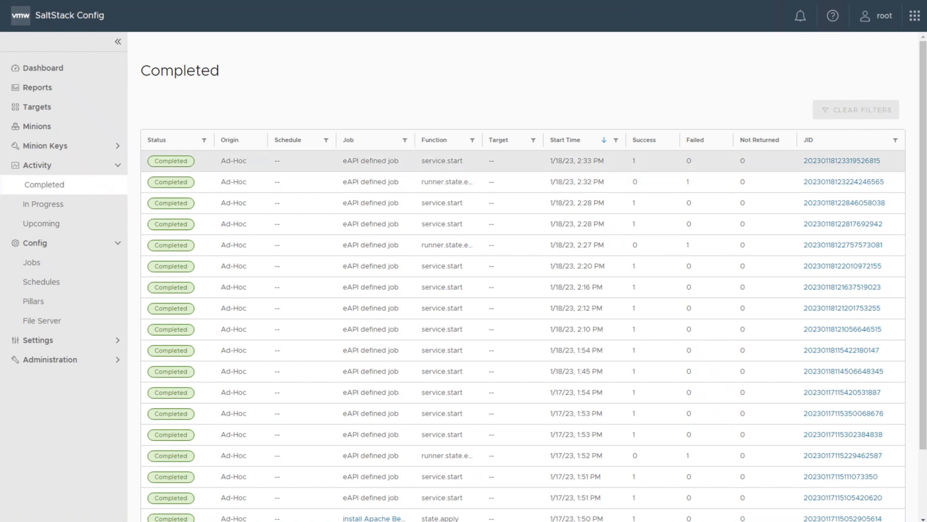
pyautogui.moveTo(343, 160); pyautogui.dragTo(462, 160)
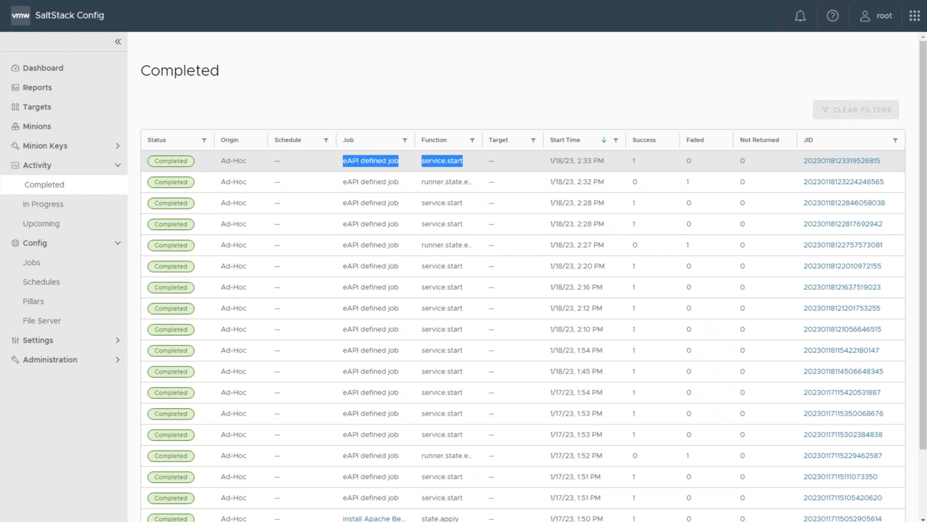
pyautogui.doubleClick(583, 160)
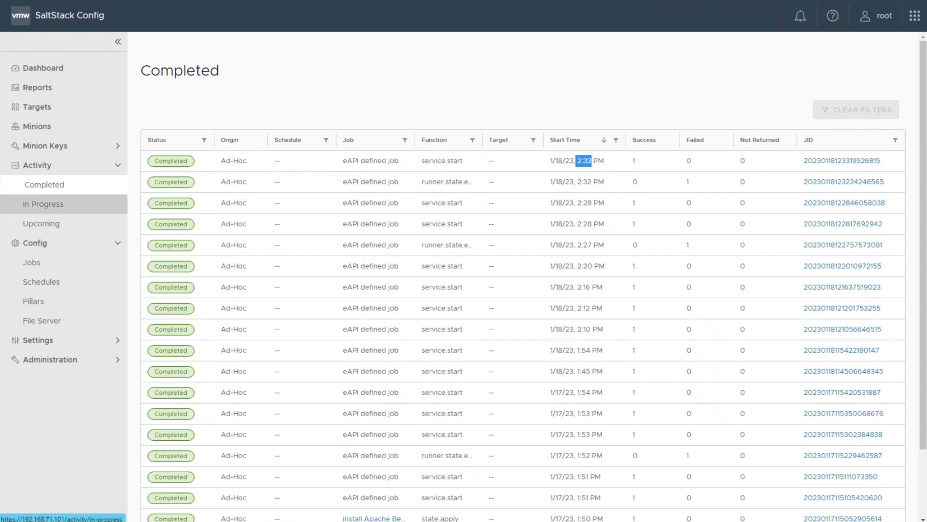